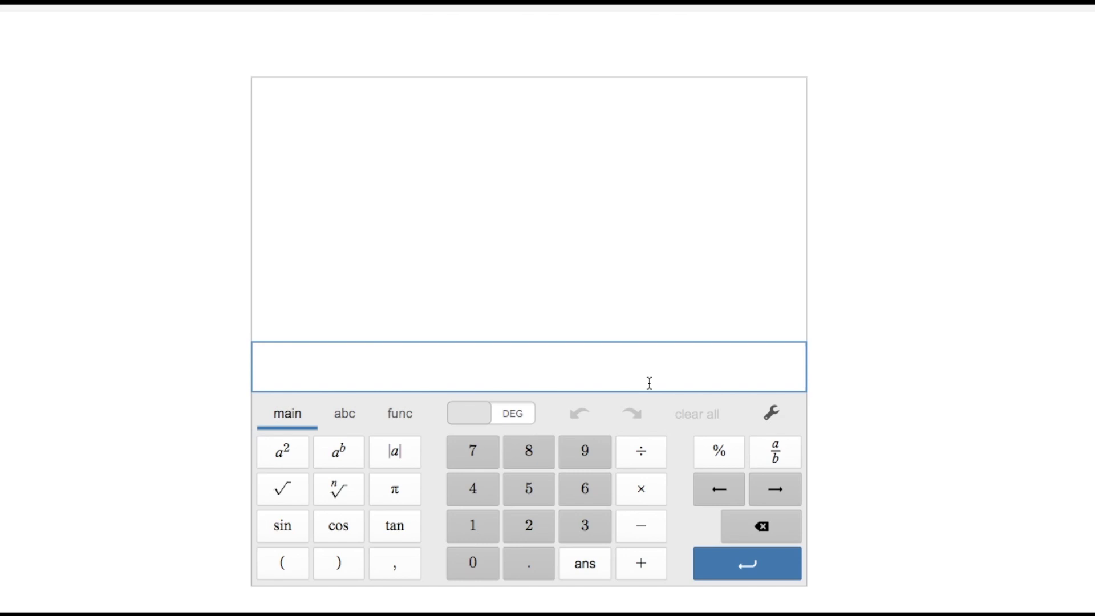
- Enter 3^( ) + 1/2( )² + 3, leaving the exponent and squared slots blank for x
text(3)
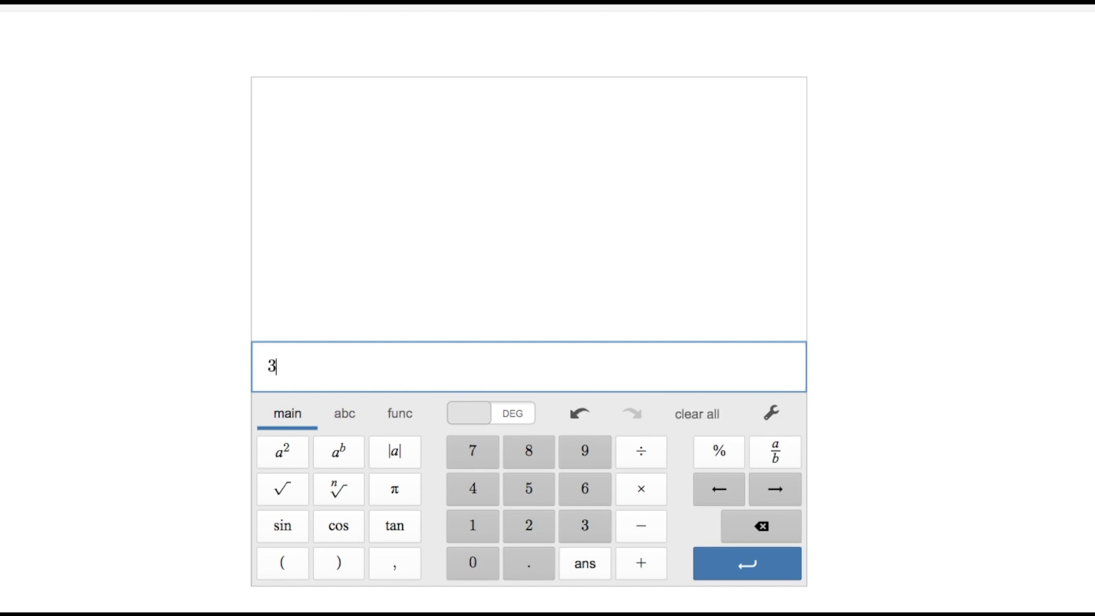
text(^()
key(Right)
text() )
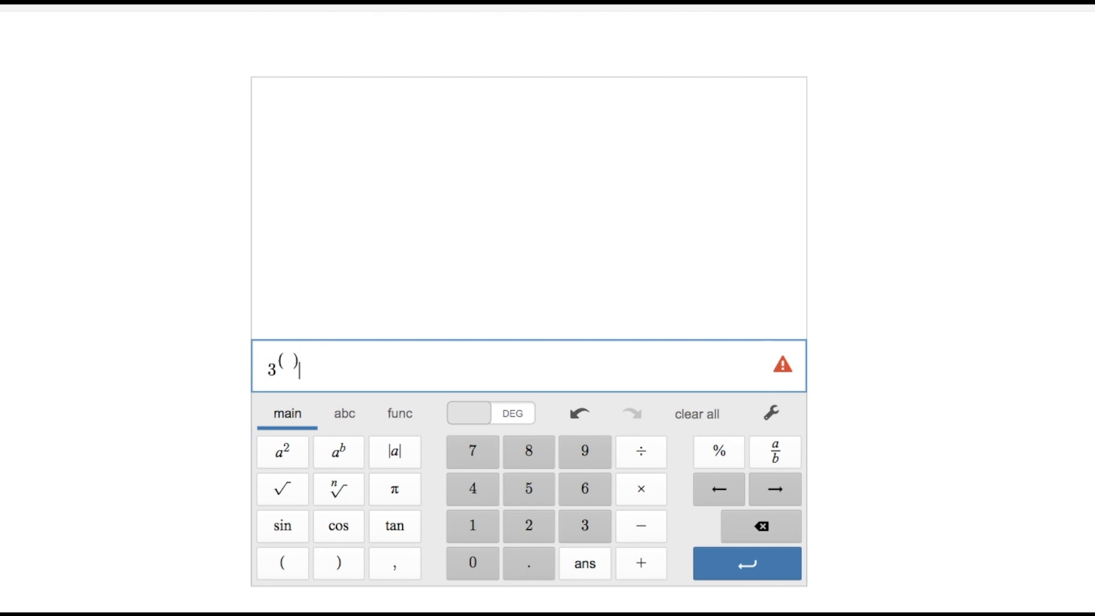
text(+ 1/2)
key(Right)
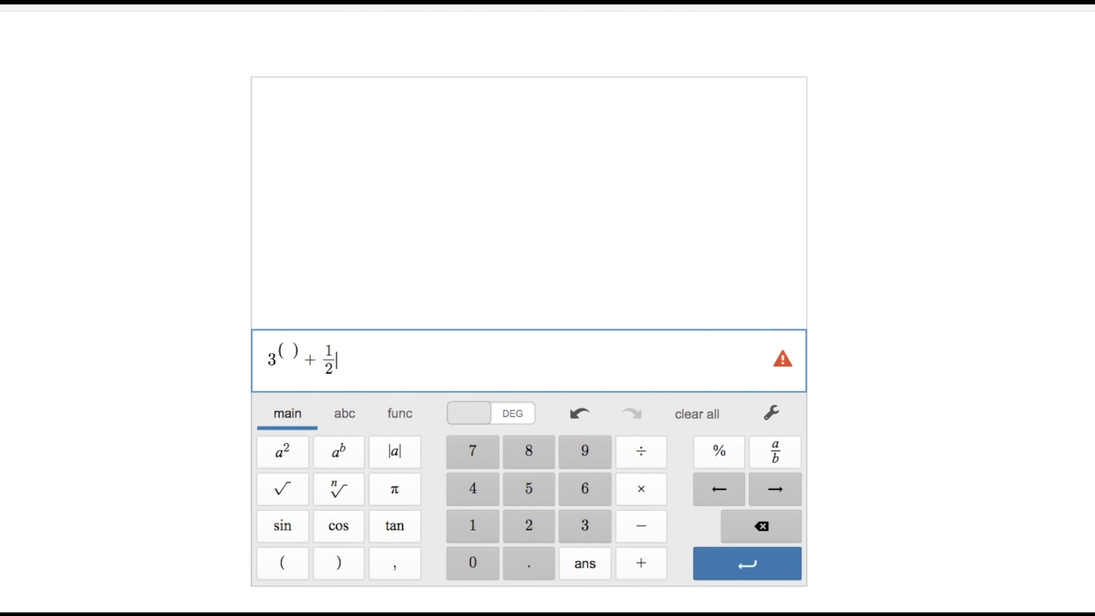
text(()^2+3)
click(291, 352)
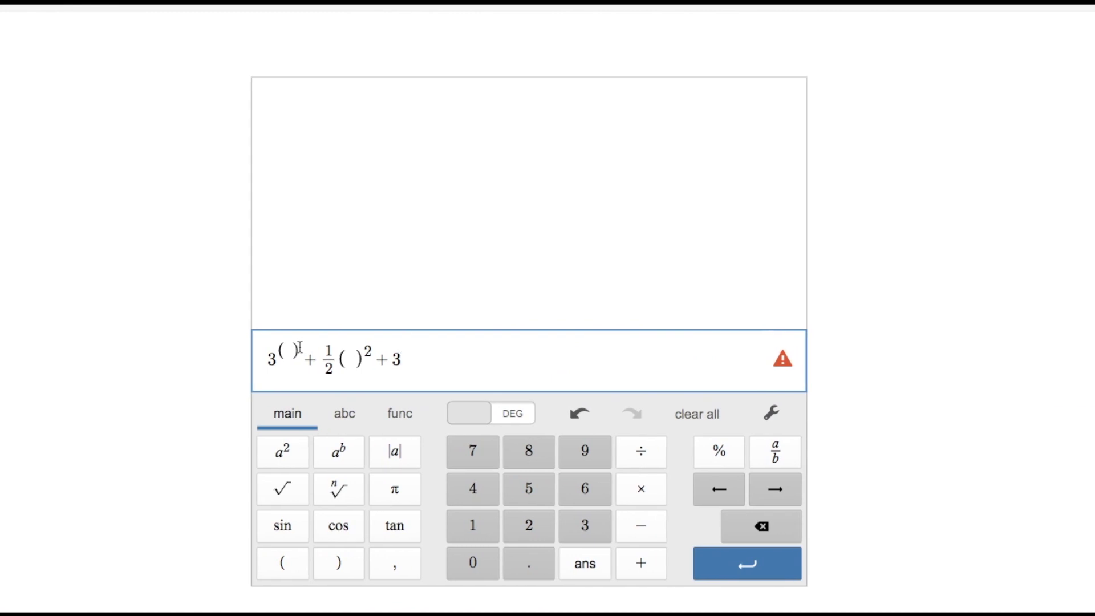
- Fill both slots with 1.1 and negate the first term to evaluate −3^(1.1) + ½(1.1)² + 3
click(288, 349)
text(1.1)+1/2()^2+3)
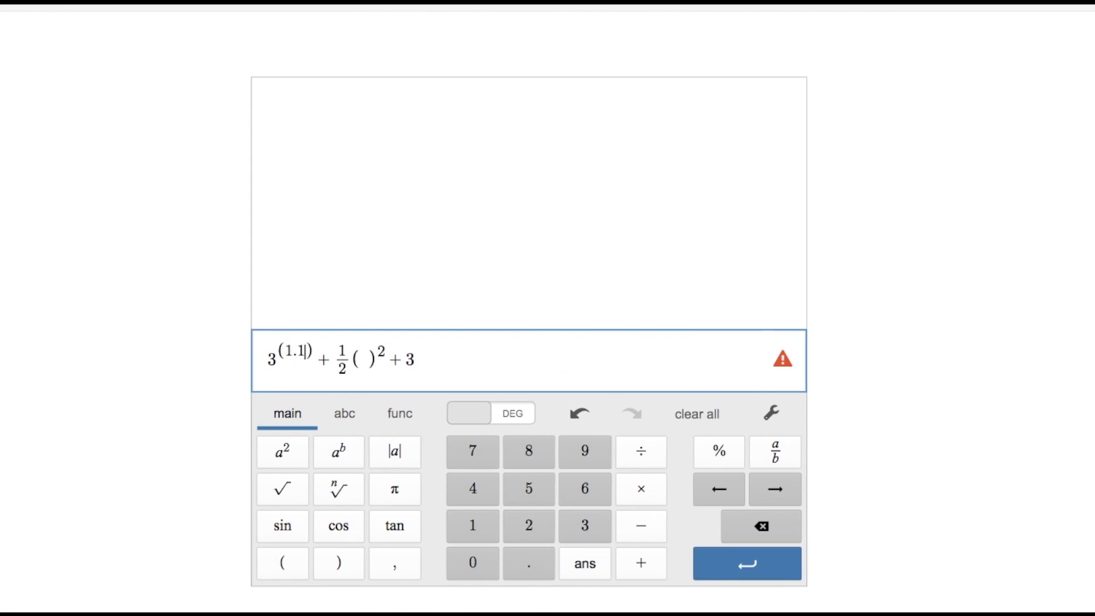
click(360, 359)
text(1.1)
click(488, 372)
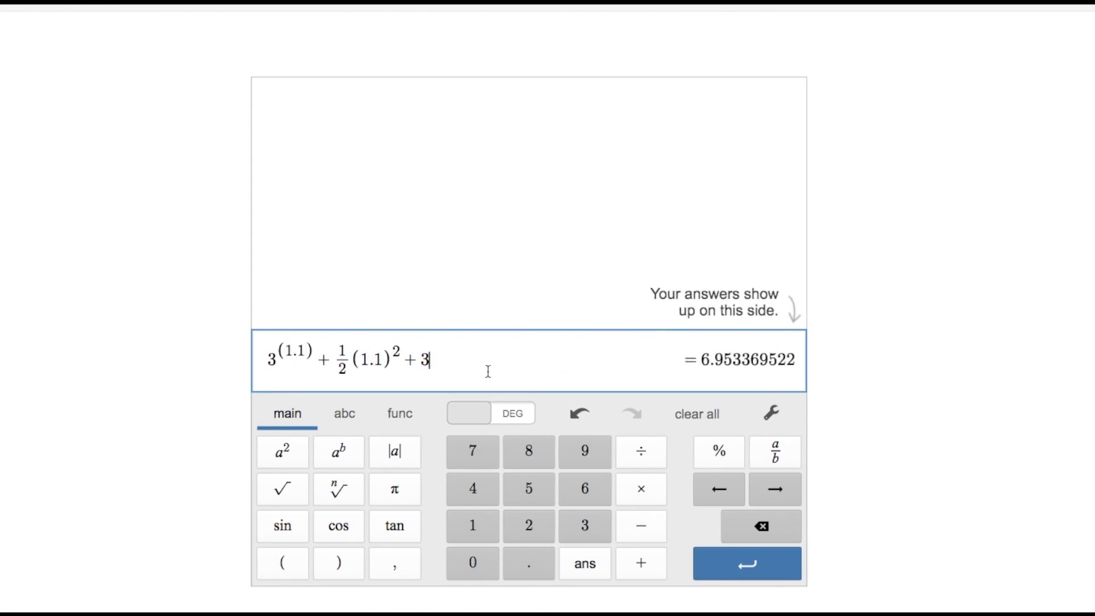
click(266, 361)
text(-)
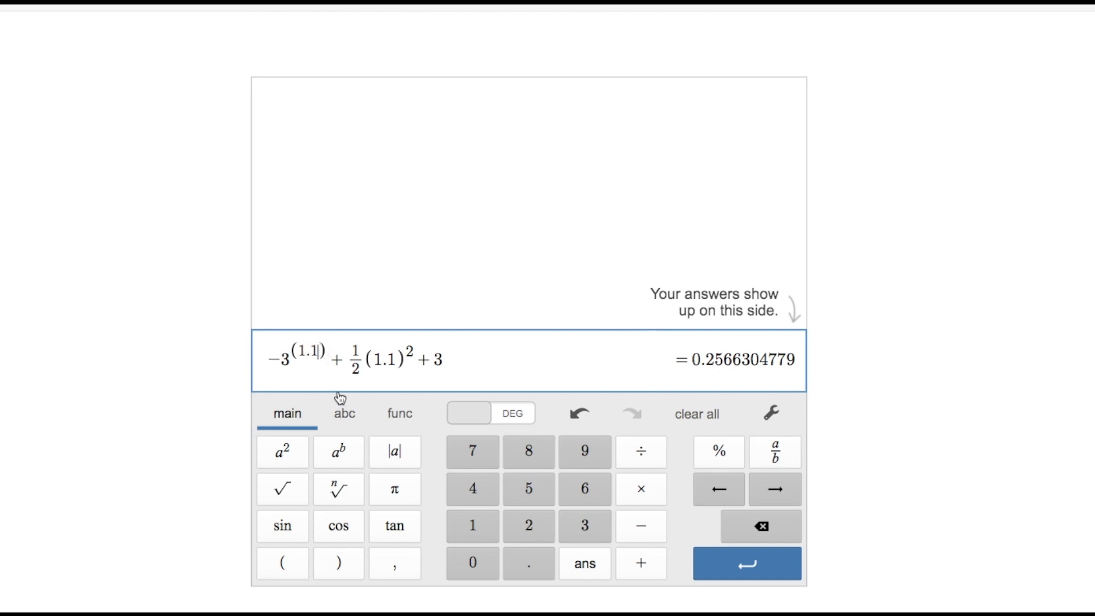
- Change both x values to 1.2, giving about −0.0172
key(BackSpace)
text(2)
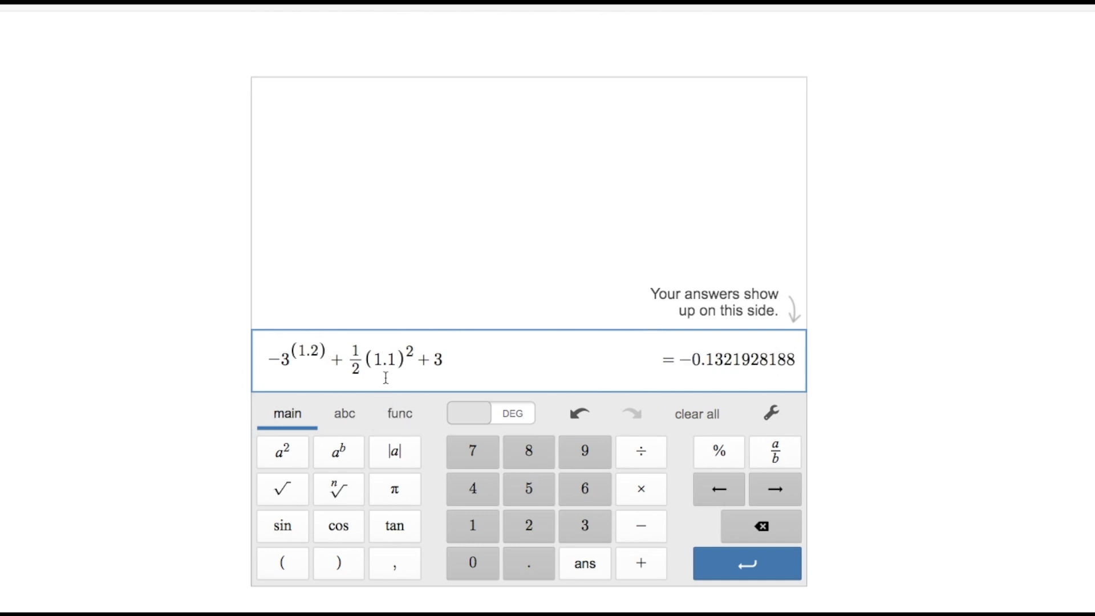
click(402, 359)
key(BackSpace)
text(2)
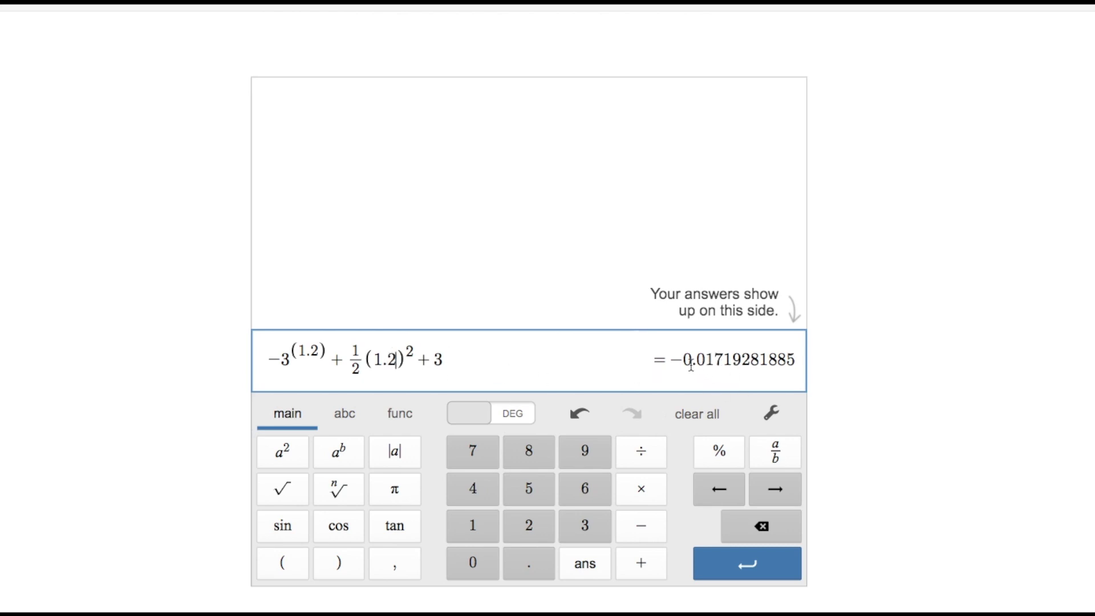
- Try x = 1.19 and then 1.191 in both terms
click(317, 350)
key(BackSpace)
text(9)
click(403, 358)
key(BackSpace)
text(19)
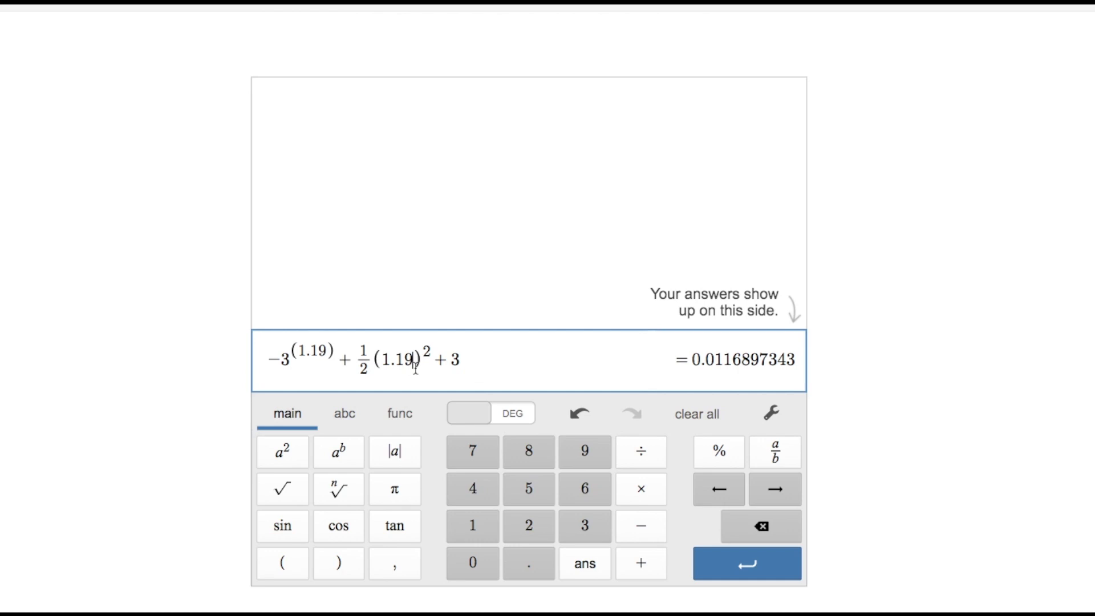
text(1)
key(Left)
key(Left)
key(Left)
key(Left)
key(Left)
key(Left)
key(Left)
key(Left)
key(Left)
key(Left)
text(1)
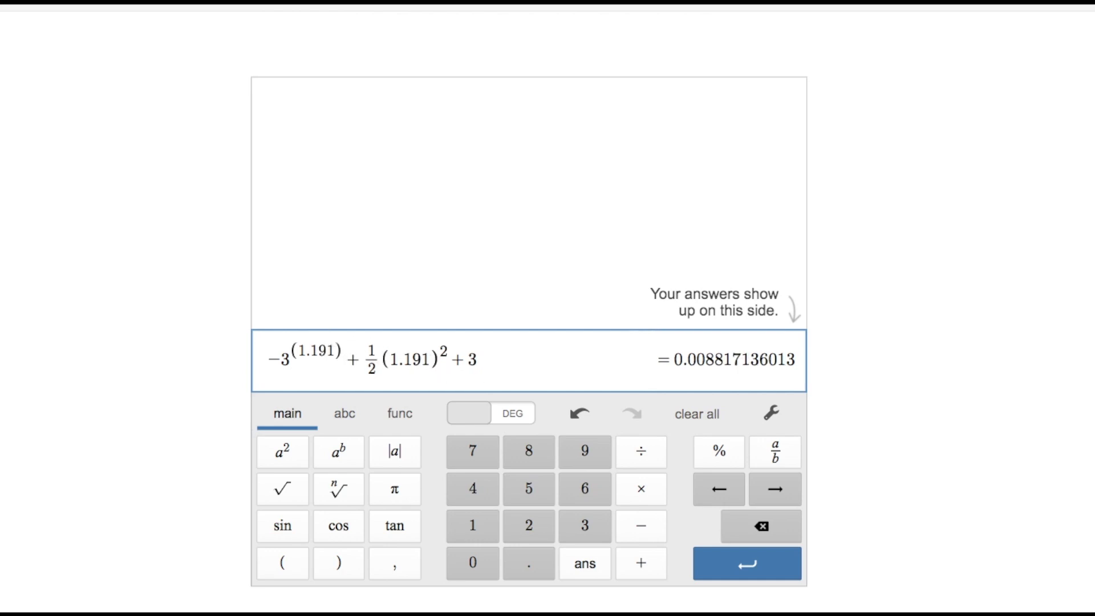
- Try x = 1.192 and then 1.193 in both terms
click(428, 359)
key(BackSpace)
text(2)
click(336, 351)
key(BackSpace)
text(2)
key(BackSpace)
text(3)
click(429, 359)
key(BackSpace)
text(3)
- Step both values to 1.194 and then 1.195, where the result turns negative (−0.0027)
key(BackSpace)
text(4)
click(336, 351)
key(BackSpace)
text(4)
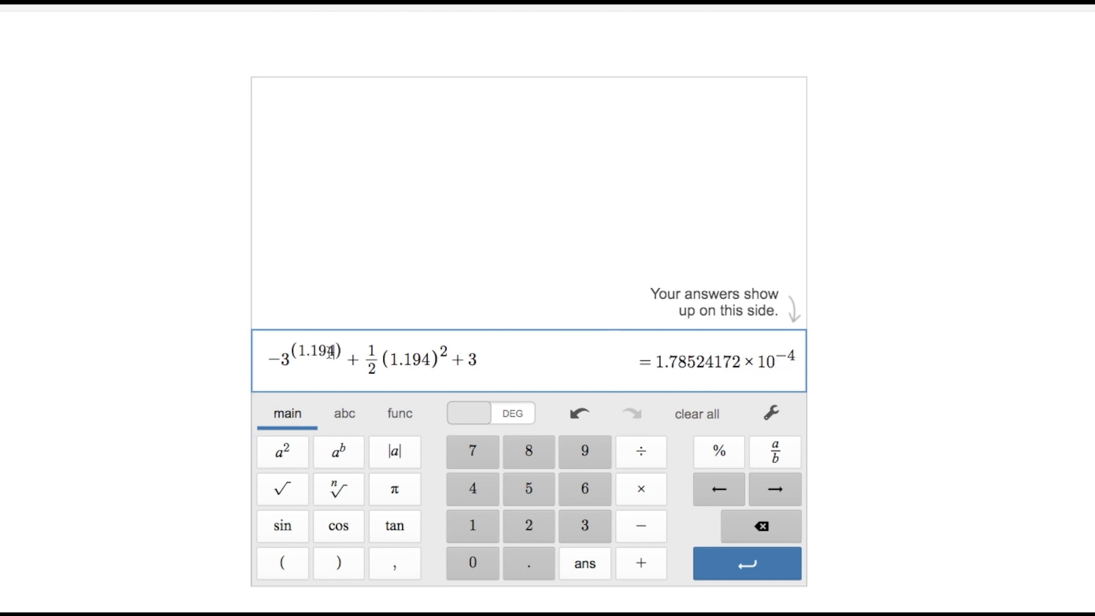
key(BackSpace)
text(5)
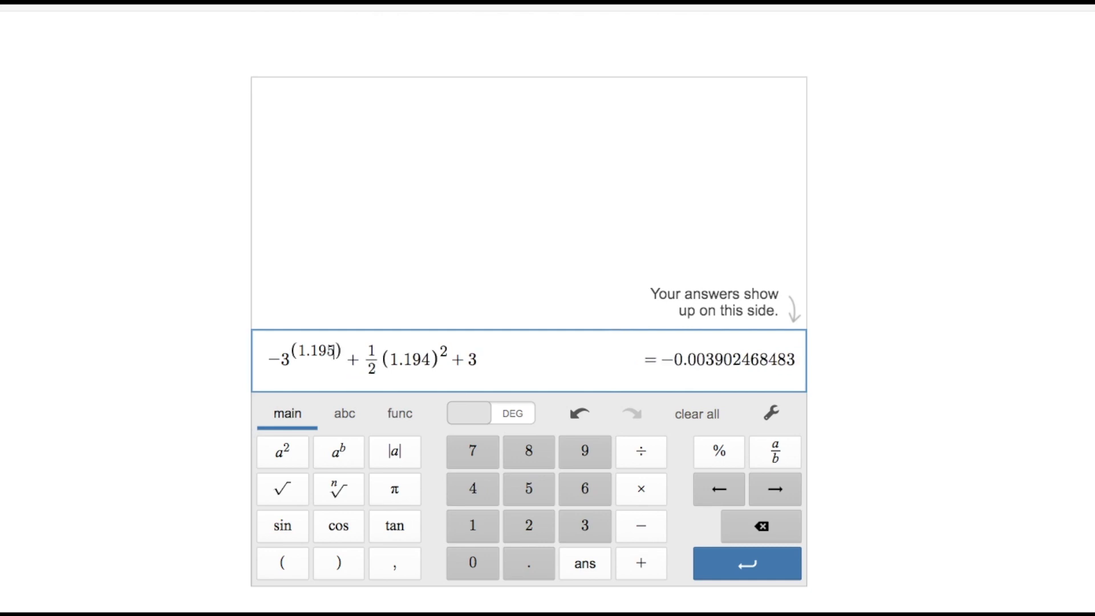
key(BackSpace)
text(5)
- Set both x values back to 1.194, giving 1.785×10^-4
click(335, 349)
key(BackSpace)
text(4)
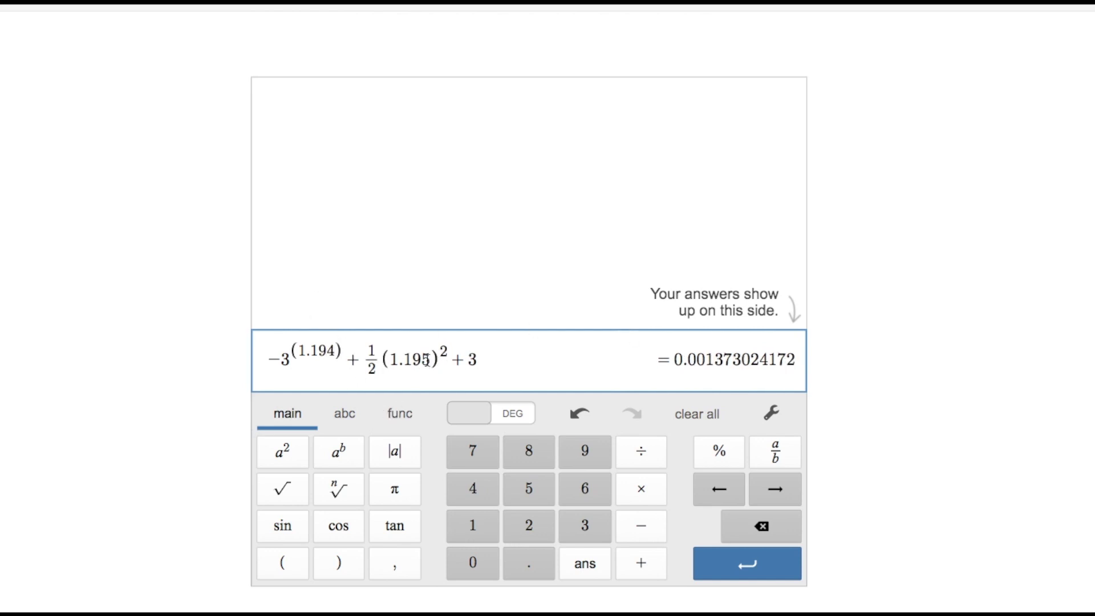
key(BackSpace)
text(4)
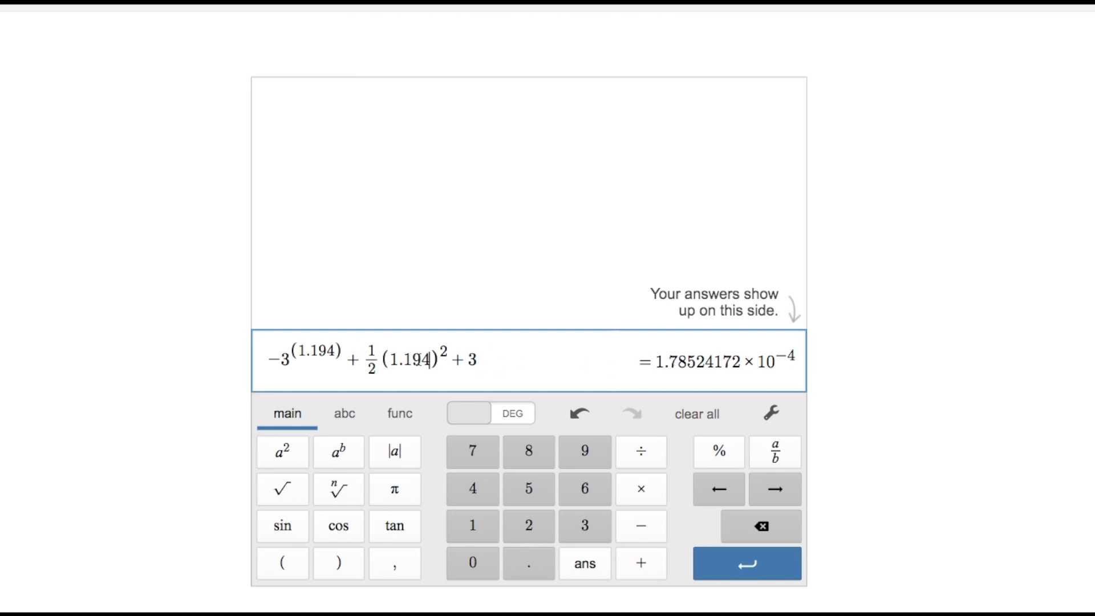
- Handwrite x ≈ 1.194 below the equations and draw a box around it
drag(431, 360, 391, 359)
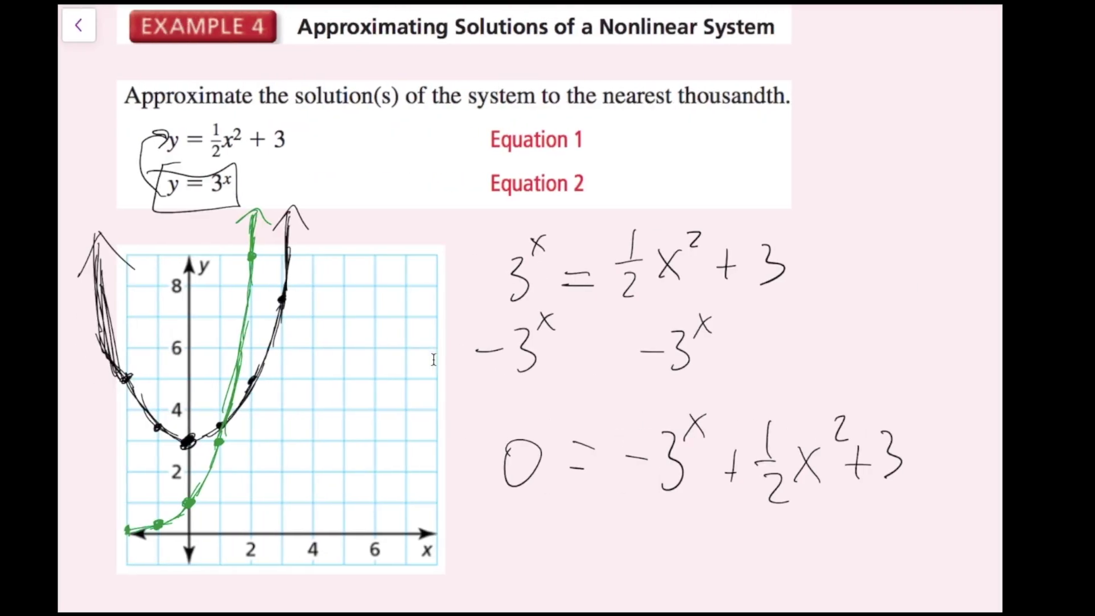
scroll(433, 358, down, 5)
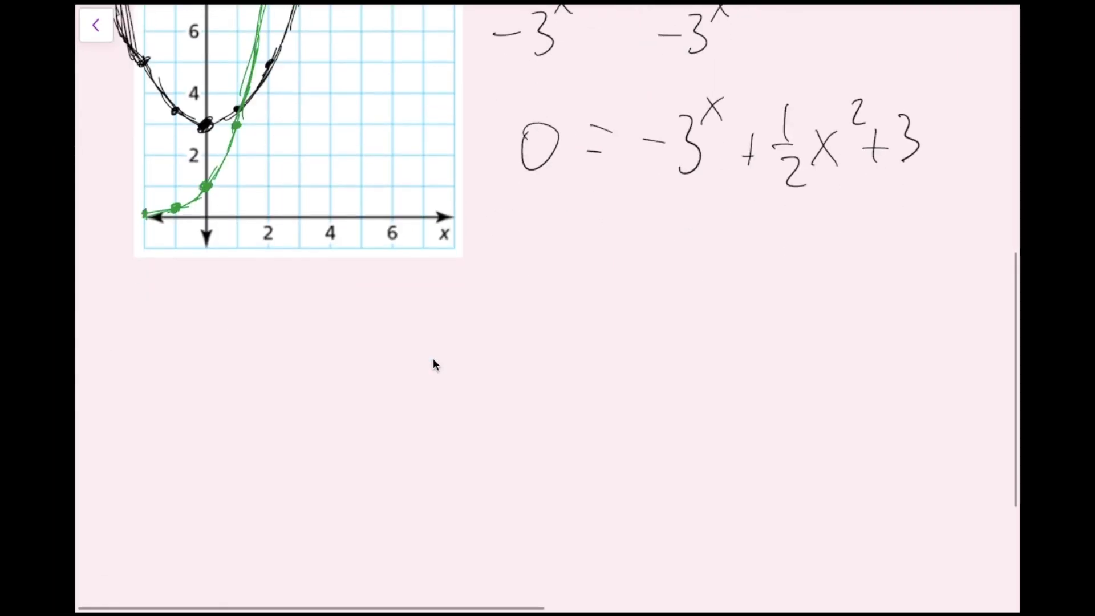
drag(550, 290, 594, 272)
drag(549, 316, 600, 298)
drag(634, 258, 632, 312)
click(652, 310)
drag(687, 267, 684, 310)
drag(718, 268, 716, 310)
drag(732, 267, 758, 292)
drag(753, 268, 754, 315)
mouse_move(474, 247)
mouse_down()
mouse_move(792, 410)
mouse_move(455, 238)
mouse_up()
scroll(863, 423, up, 3)
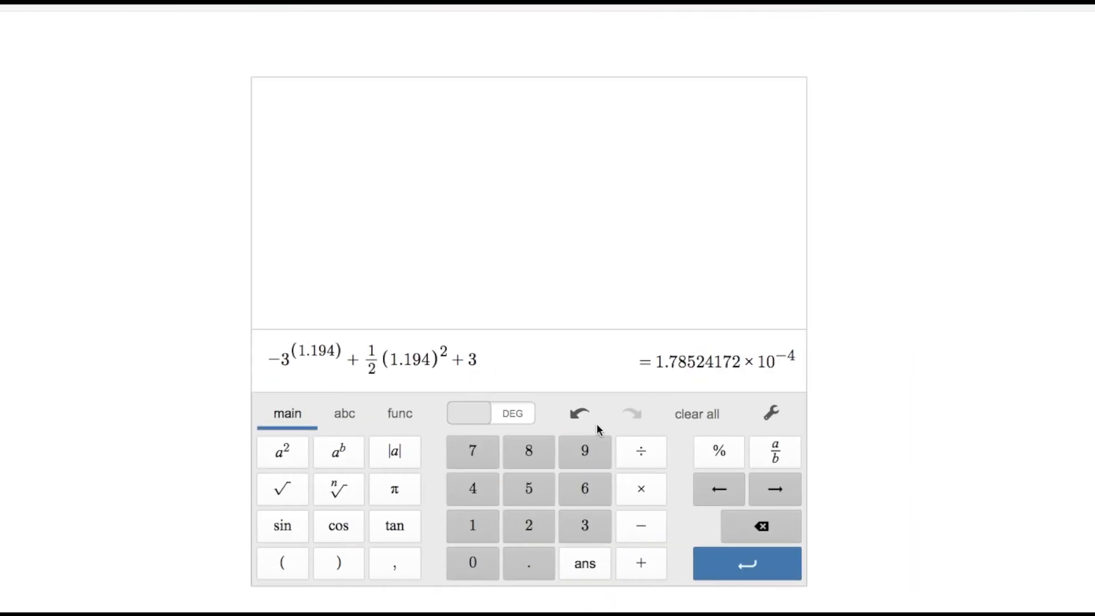
- On a new line, compute 3^1.194 = 3.712639476 for the y-value
click(596, 355)
key(Return)
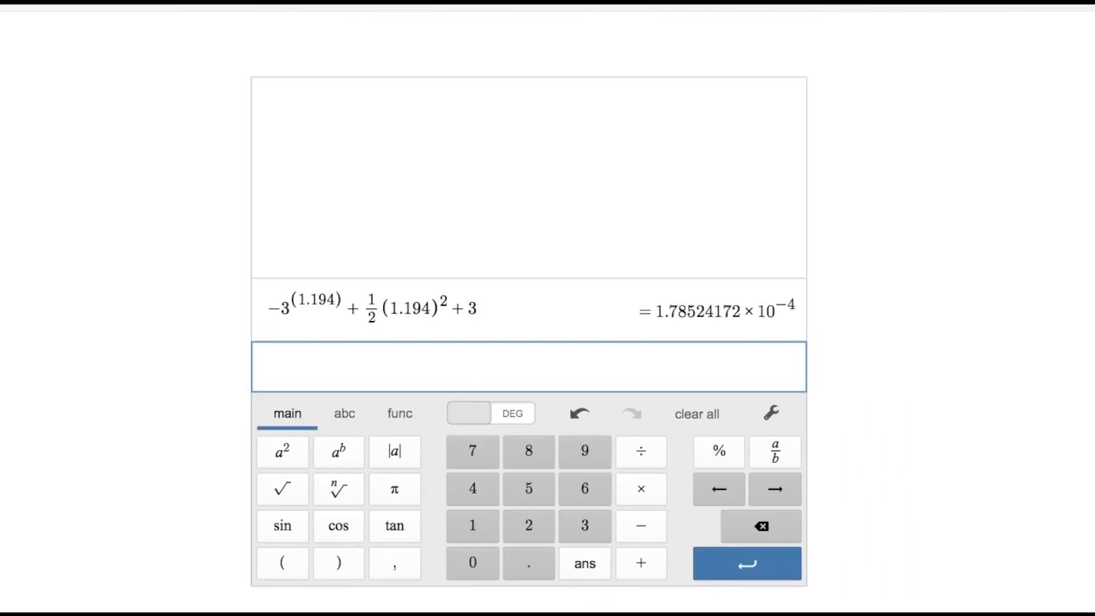
text(3^1.194)
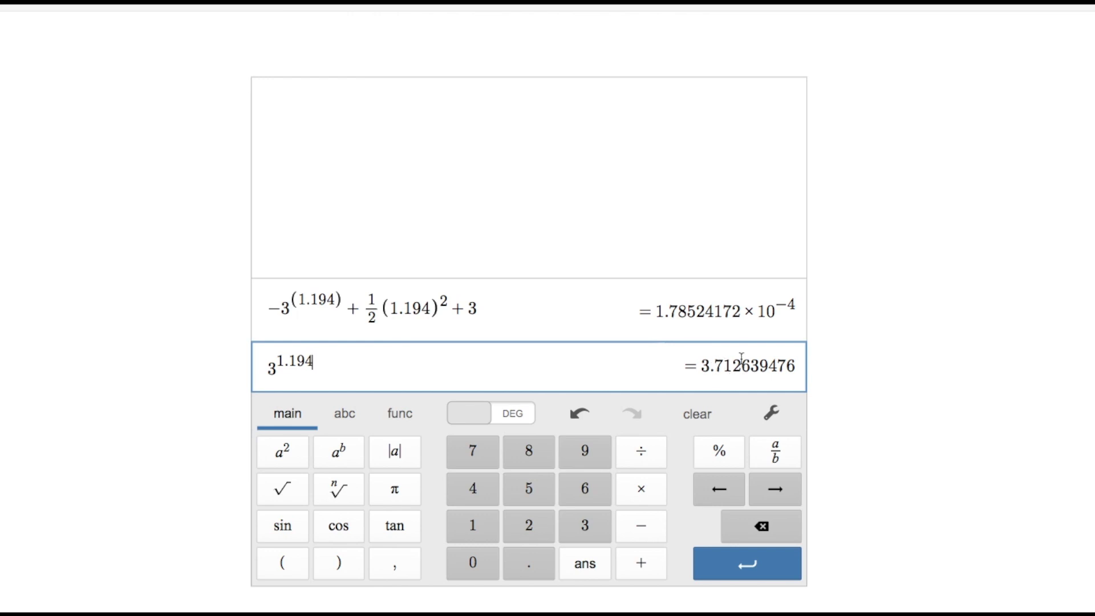
key(ctrl+Left)
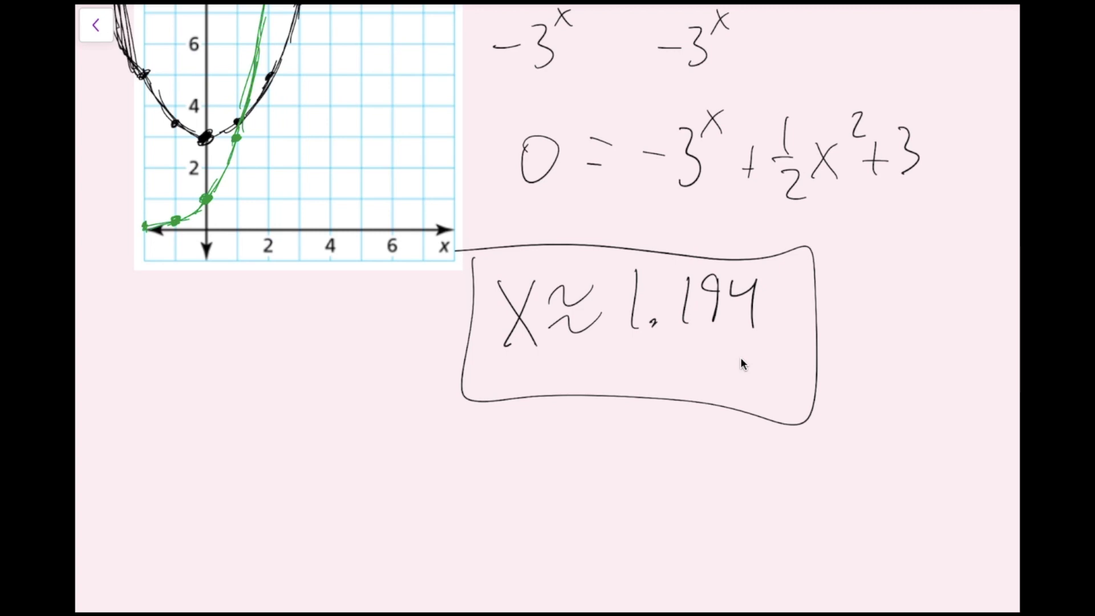
- Handwrite y ≈ 3.713 below the boxed x value and box it
mouse_move(498, 430)
mouse_down()
mouse_move(532, 431)
mouse_move(509, 522)
mouse_up()
drag(561, 444, 615, 427)
drag(566, 485, 622, 469)
drag(643, 432, 650, 481)
drag(678, 473, 679, 475)
mouse_move(697, 432)
mouse_down()
mouse_move(715, 483)
mouse_move(735, 459)
mouse_up()
drag(743, 432, 740, 480)
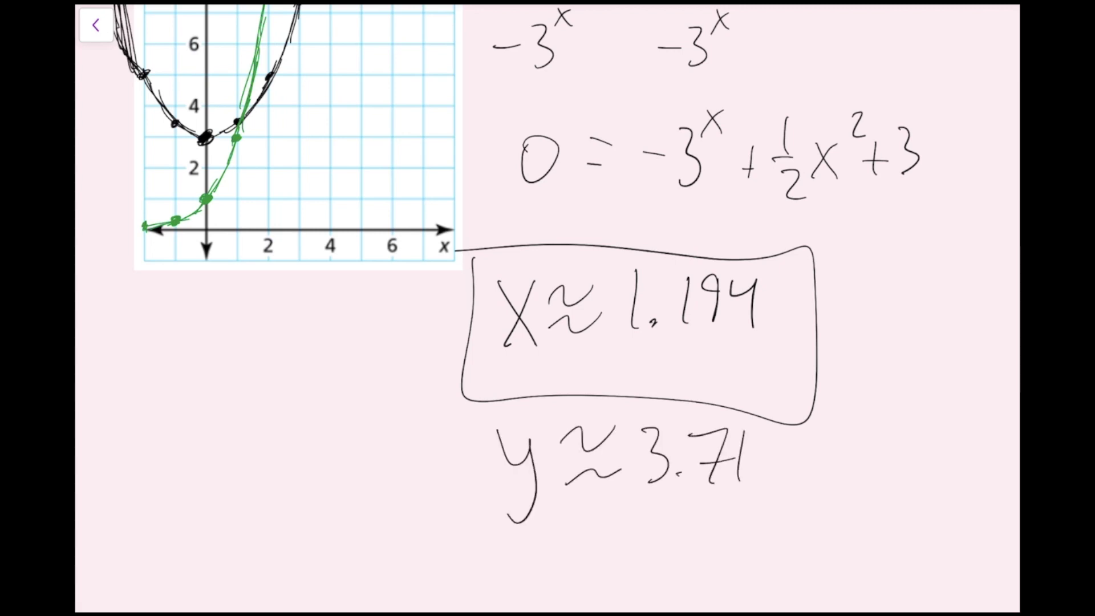
drag(763, 439, 767, 501)
mouse_move(467, 413)
mouse_down()
mouse_move(599, 562)
mouse_move(572, 399)
mouse_move(469, 405)
mouse_up()
scroll(548, 308, right, 10)
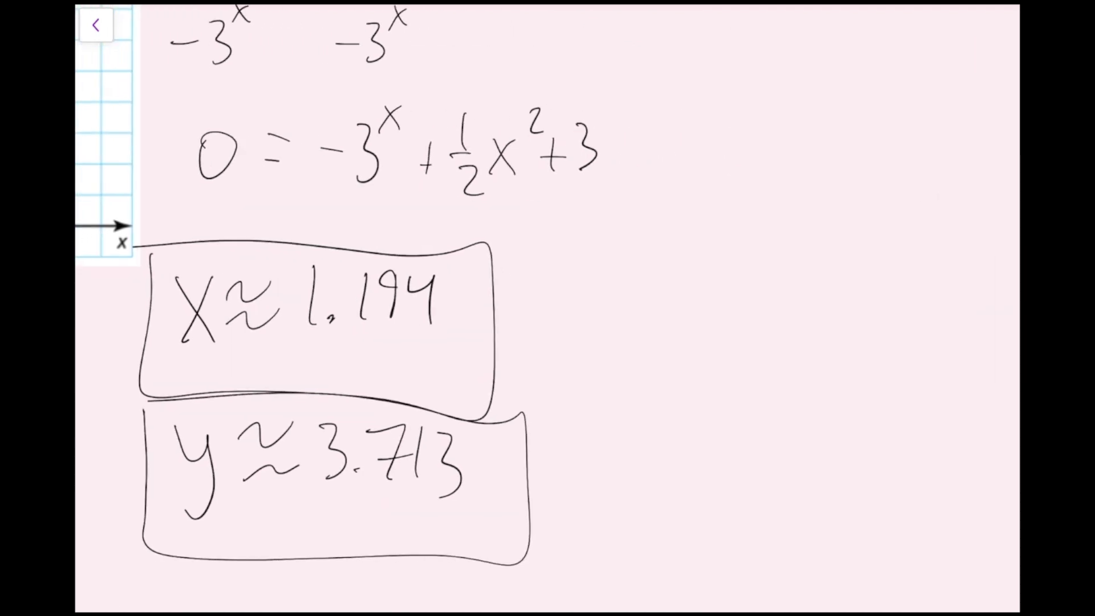
- Write the intersection point (1.194, 3.713) beside the boxed values
drag(612, 270, 610, 327)
drag(628, 317, 630, 320)
drag(674, 275, 671, 326)
mouse_move(708, 268)
mouse_down()
mouse_move(707, 313)
mouse_move(705, 290)
mouse_move(747, 297)
mouse_up()
drag(742, 284, 741, 349)
drag(787, 287, 787, 333)
mouse_move(833, 285)
mouse_down()
mouse_move(863, 281)
mouse_move(840, 334)
mouse_up()
drag(876, 289, 869, 334)
mouse_move(883, 291)
mouse_down()
mouse_move(900, 312)
mouse_move(879, 347)
mouse_up()
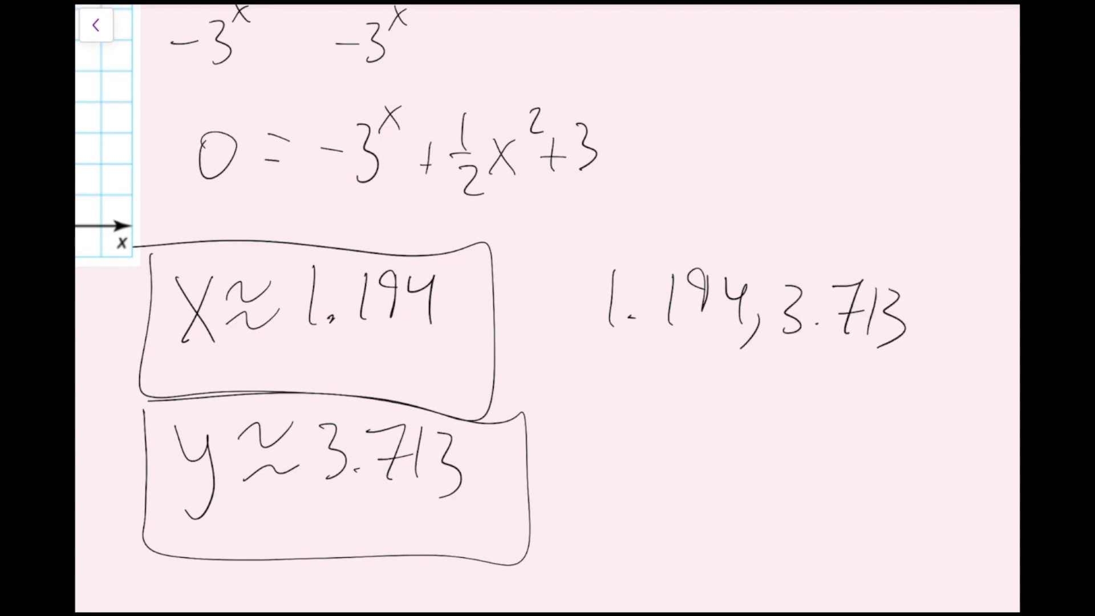
drag(596, 255, 582, 342)
drag(913, 264, 908, 379)
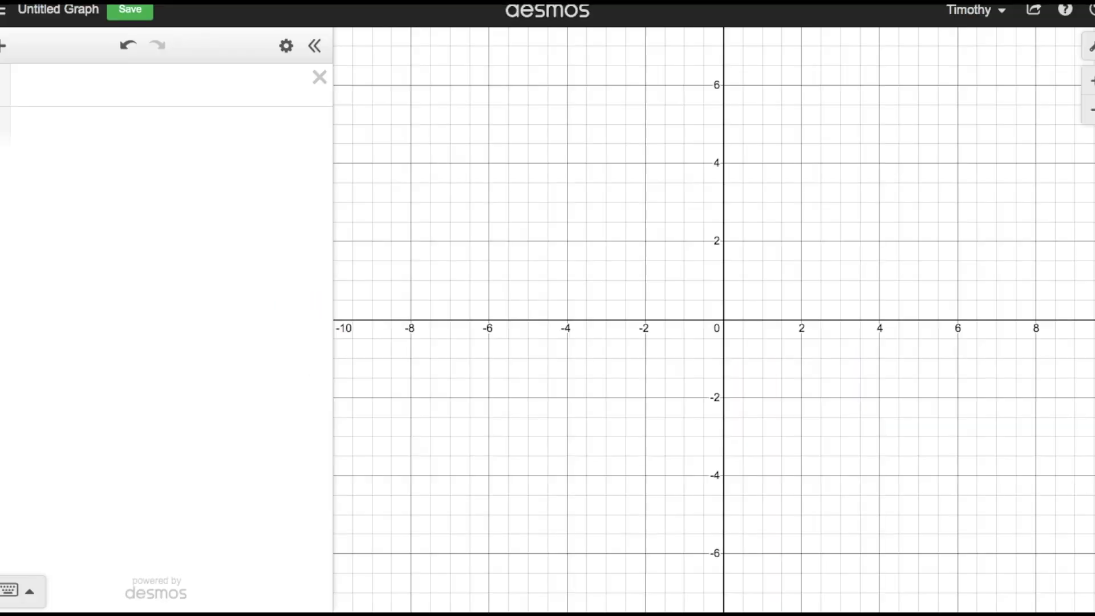
- Graph y = ½x² + 3 in the first expression line
click(64, 88)
text(y=1/2)
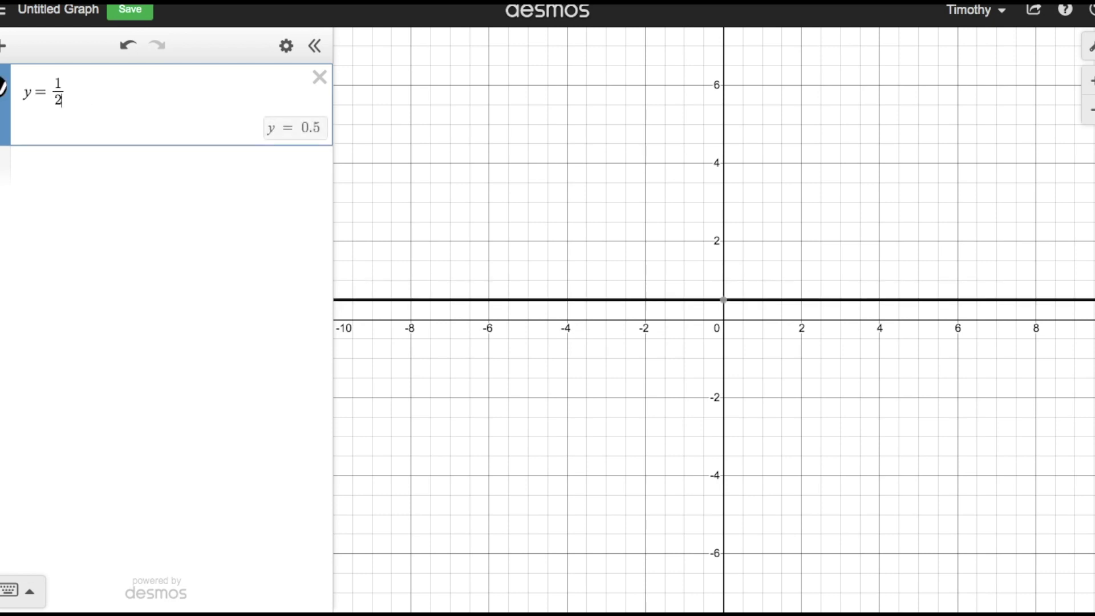
text(x)
key(BackSpace)
key(Right)
text(x^2)
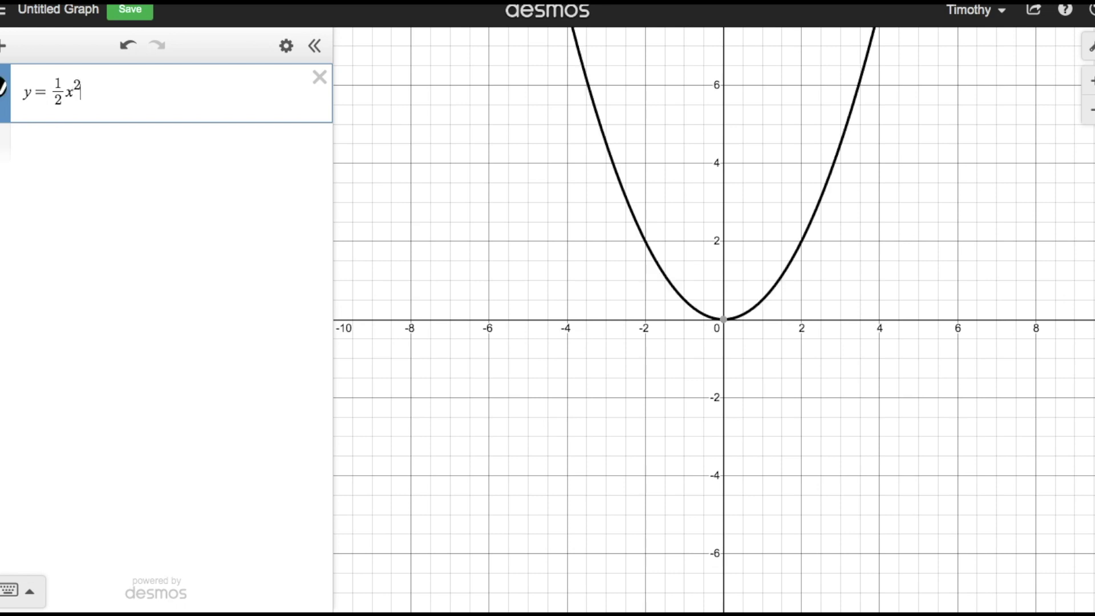
key(Right)
text(+3)
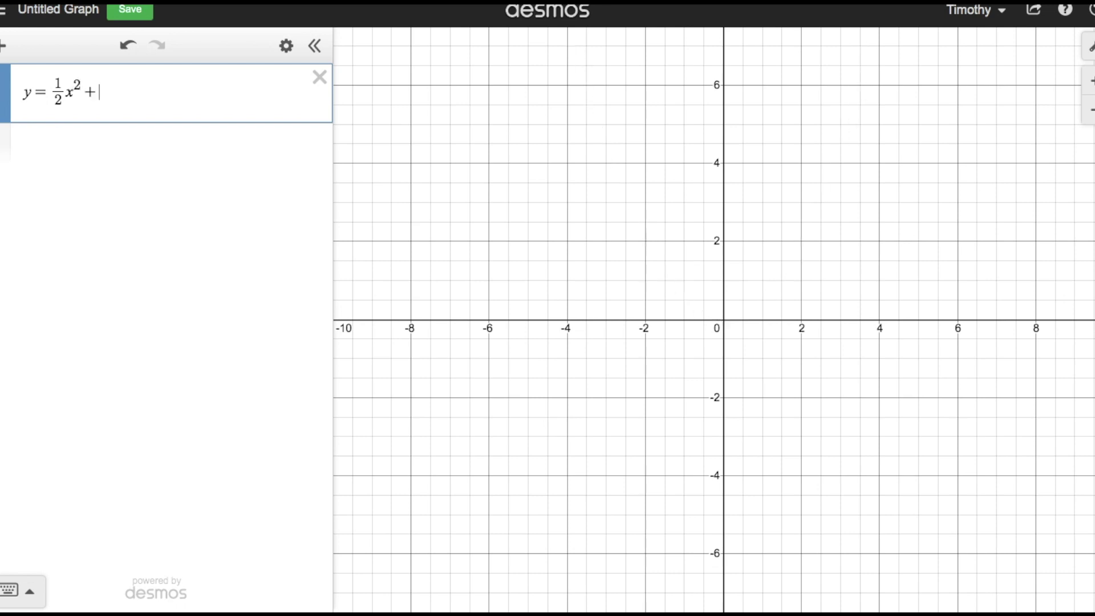
- Add y = 3^x and pin the intersection label at (1.194, 3.713)
click(59, 142)
text(y=3^x)
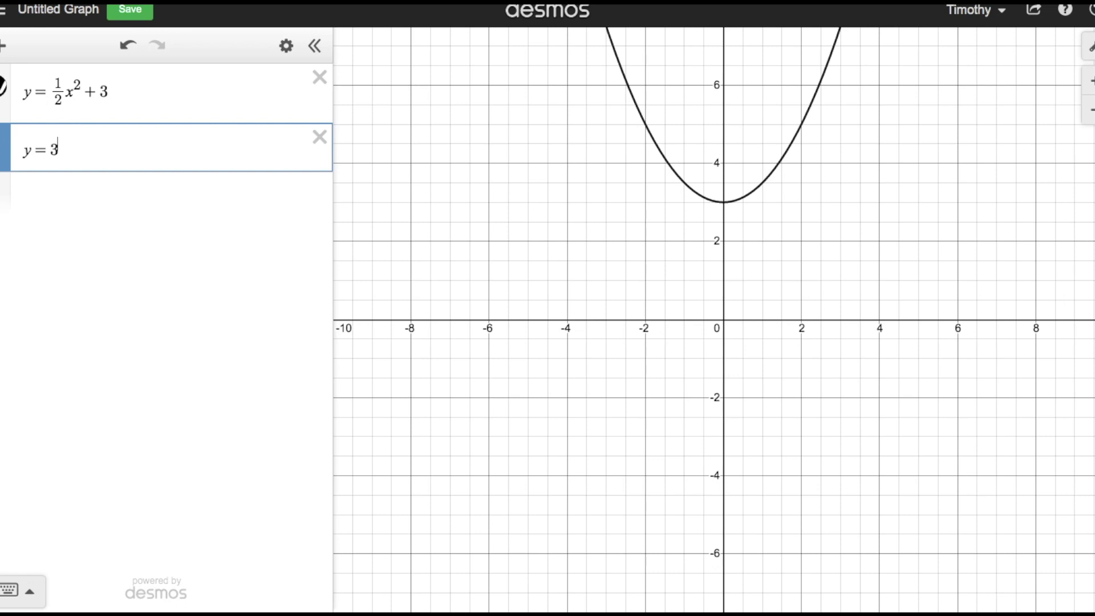
click(770, 175)
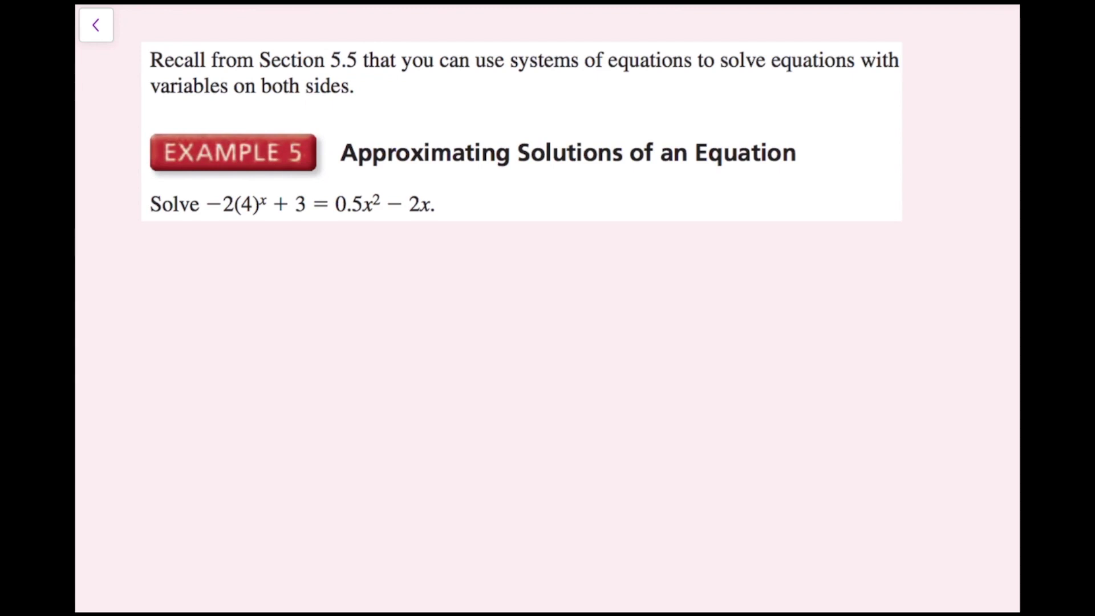
- Handwrite y = −2(4)^x + 3 below the Example 5 problem
drag(178, 280, 193, 374)
drag(221, 300, 251, 298)
drag(224, 327, 301, 309)
mouse_move(309, 290)
mouse_down()
mouse_move(311, 328)
mouse_move(338, 330)
mouse_up()
mouse_move(357, 275)
mouse_down()
mouse_move(362, 329)
mouse_move(364, 285)
mouse_move(388, 332)
mouse_up()
mouse_move(399, 271)
mouse_down()
mouse_move(384, 330)
mouse_move(406, 347)
mouse_move(420, 259)
mouse_move(461, 317)
mouse_up()
drag(447, 304, 448, 335)
drag(477, 294, 477, 345)
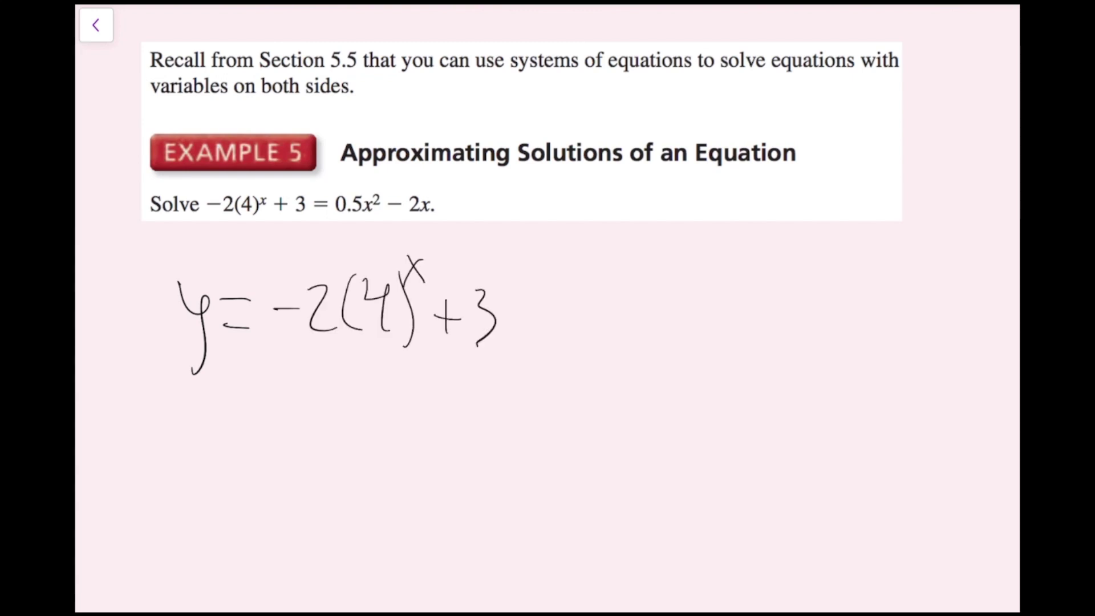
- Handwrite y = 0.5x² − 2x on the next line
mouse_move(205, 419)
mouse_down()
mouse_move(230, 457)
mouse_move(224, 515)
mouse_up()
mouse_move(251, 434)
mouse_down()
mouse_move(286, 429)
mouse_move(287, 451)
mouse_up()
drag(330, 417, 329, 417)
drag(356, 452, 363, 454)
mouse_move(392, 415)
mouse_down()
mouse_move(408, 411)
mouse_move(390, 466)
mouse_up()
mouse_move(438, 428)
mouse_down()
mouse_move(458, 465)
mouse_move(438, 466)
mouse_up()
mouse_move(467, 412)
mouse_down()
mouse_move(525, 460)
mouse_move(555, 463)
mouse_up()
drag(562, 433, 583, 467)
drag(582, 442, 562, 468)
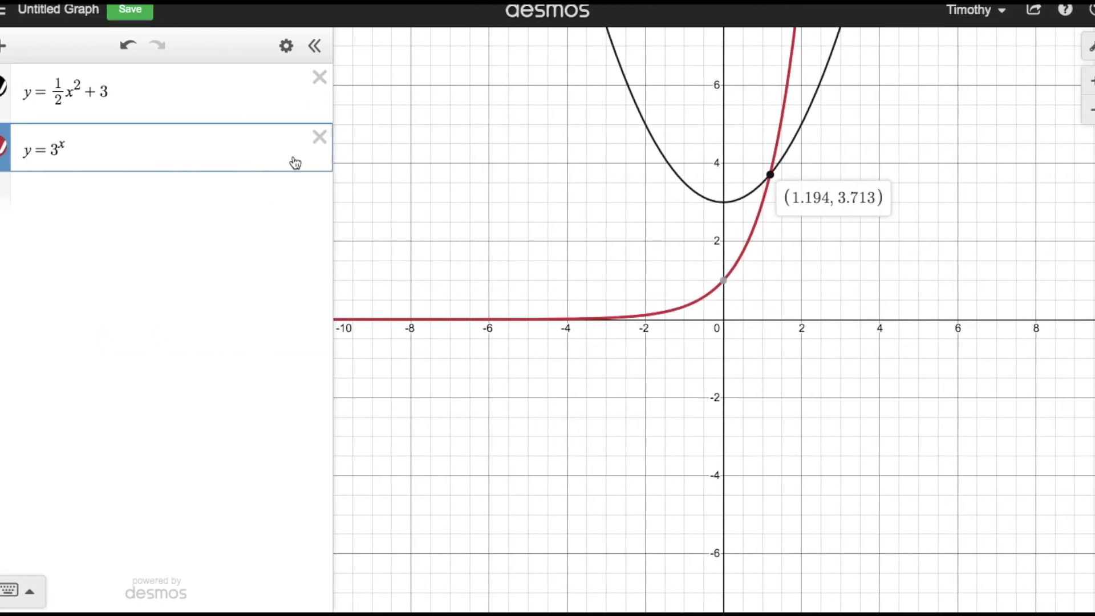
- Delete the old y = 3^x and y = ½x² + 3 expressions
click(317, 142)
click(316, 141)
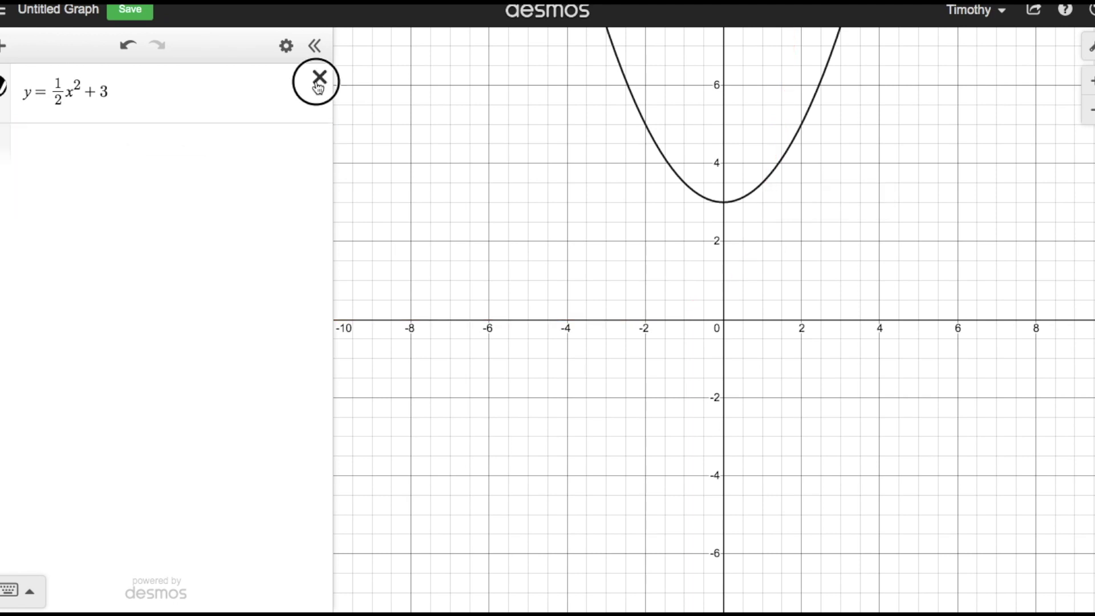
click(319, 77)
- Graph y = −2(4)^x + 3 in the empty expression line
click(216, 82)
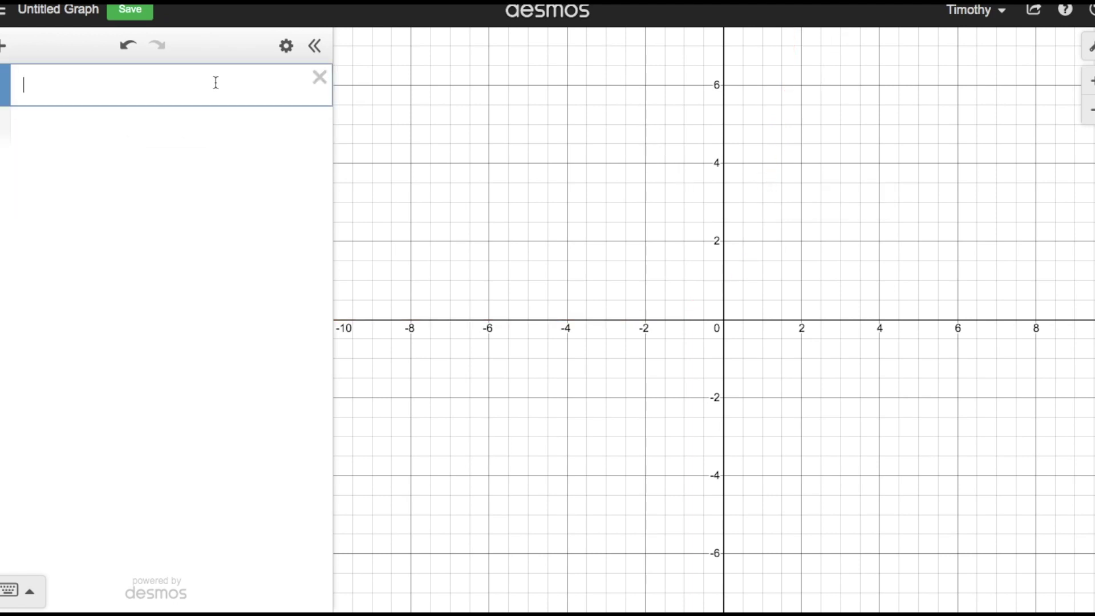
text(y=)
text(-2)
text((4))
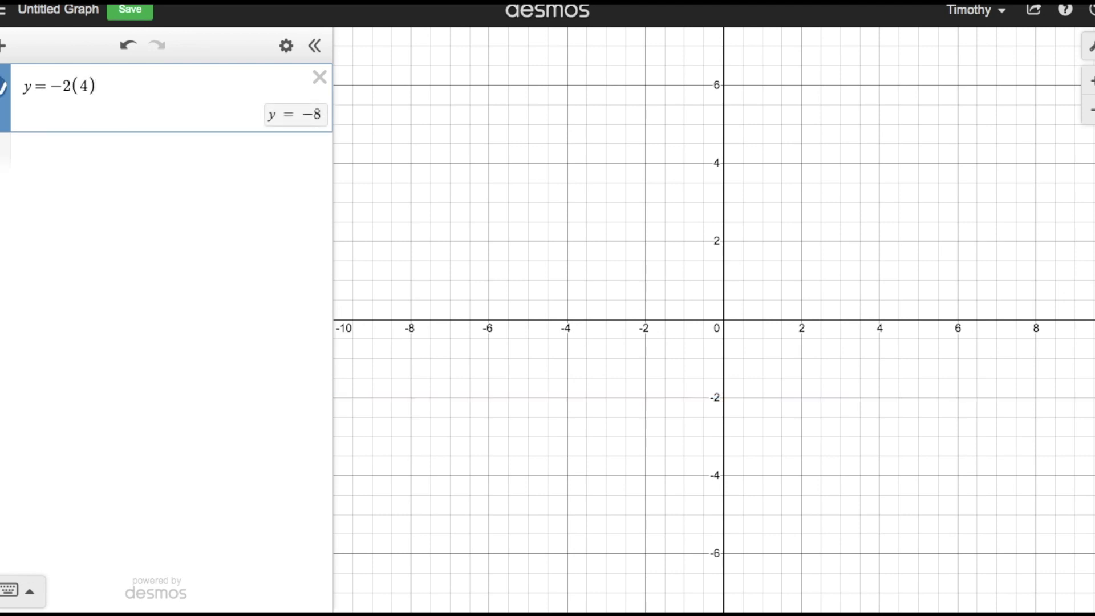
text(^x)
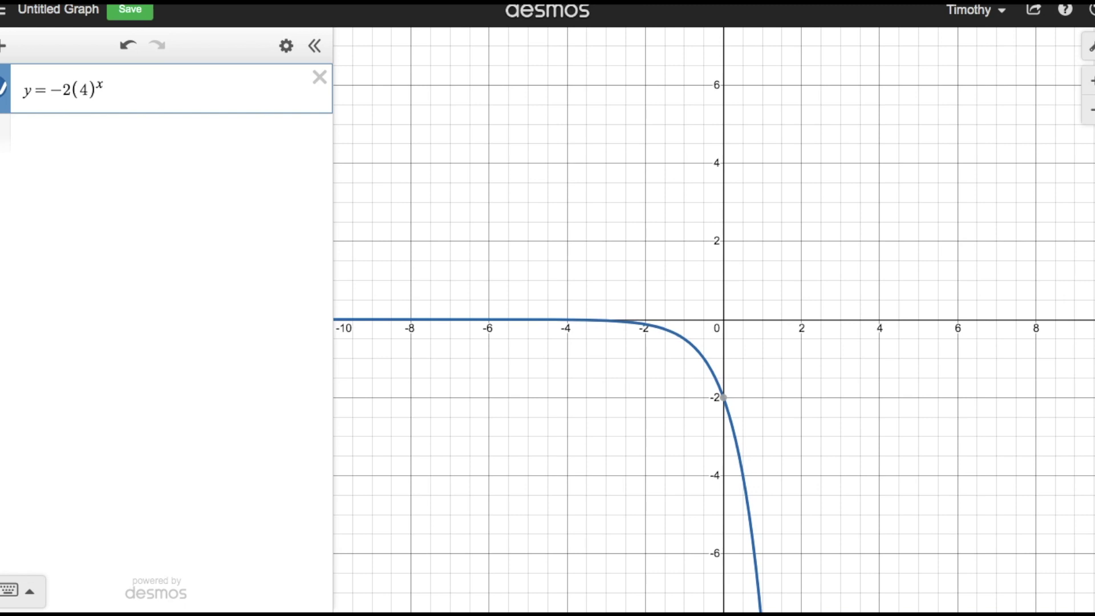
key(Right)
text(+3)
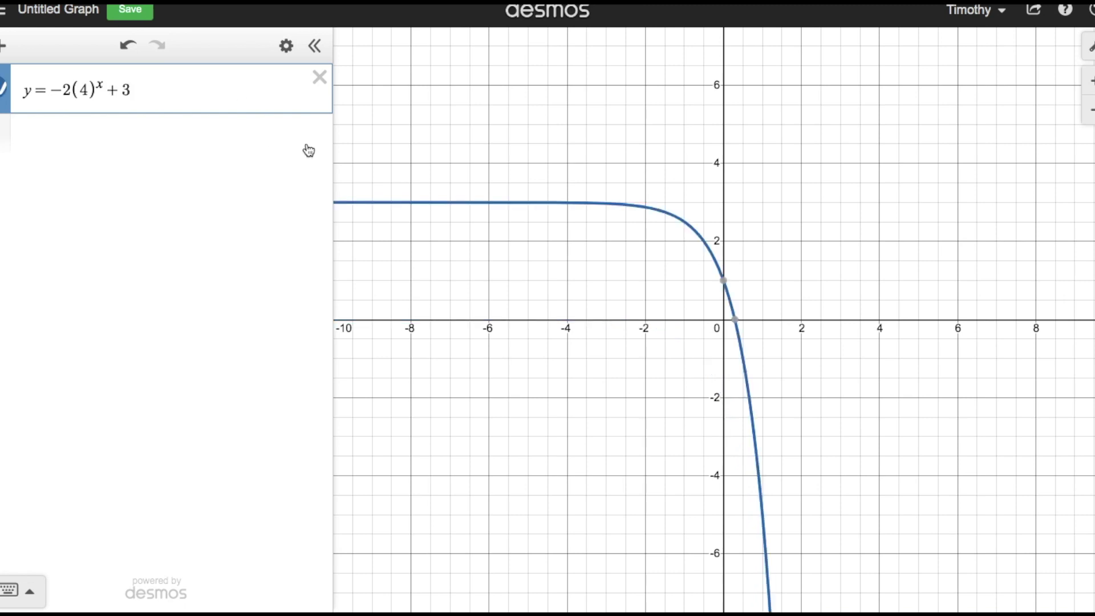
click(114, 145)
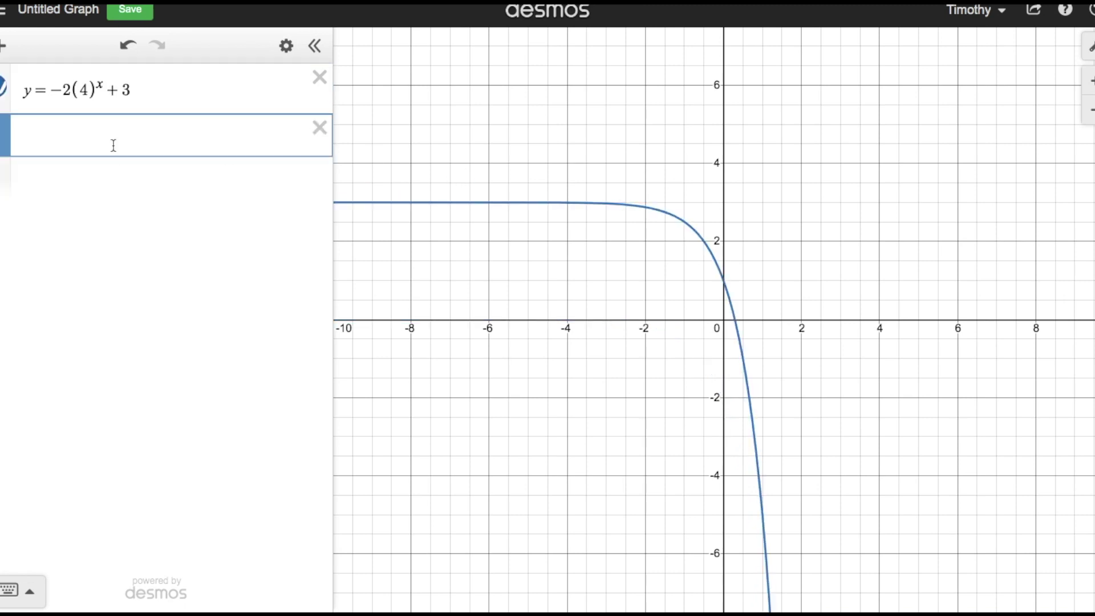
- Graph y = 0.5x² − 2x and pin intersections (0.468, −0.827) and (−1, 2.5)
text(y=0.)
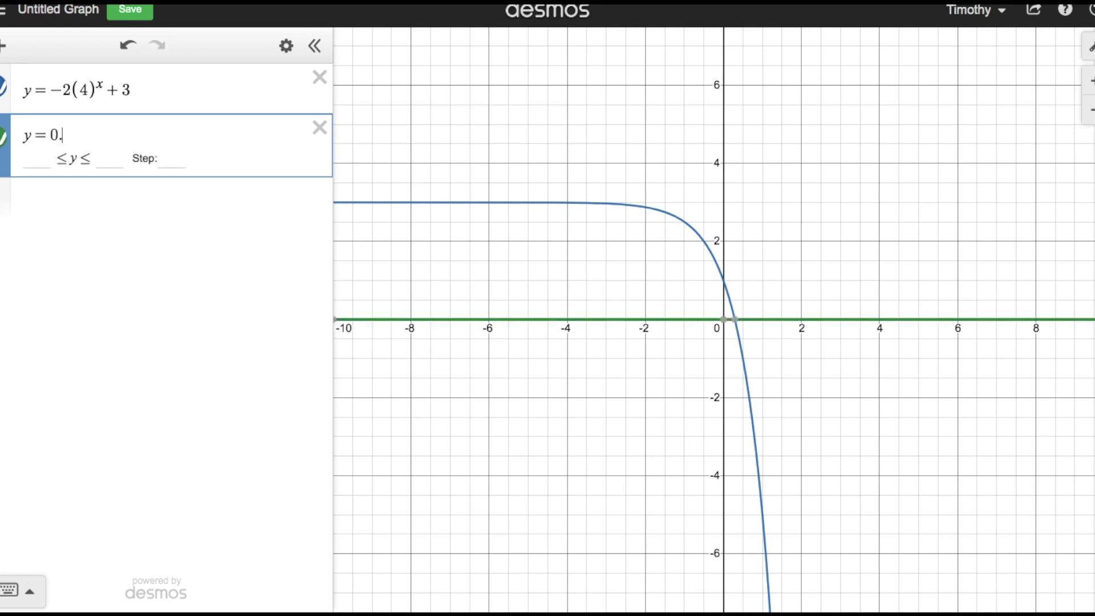
text(5x)
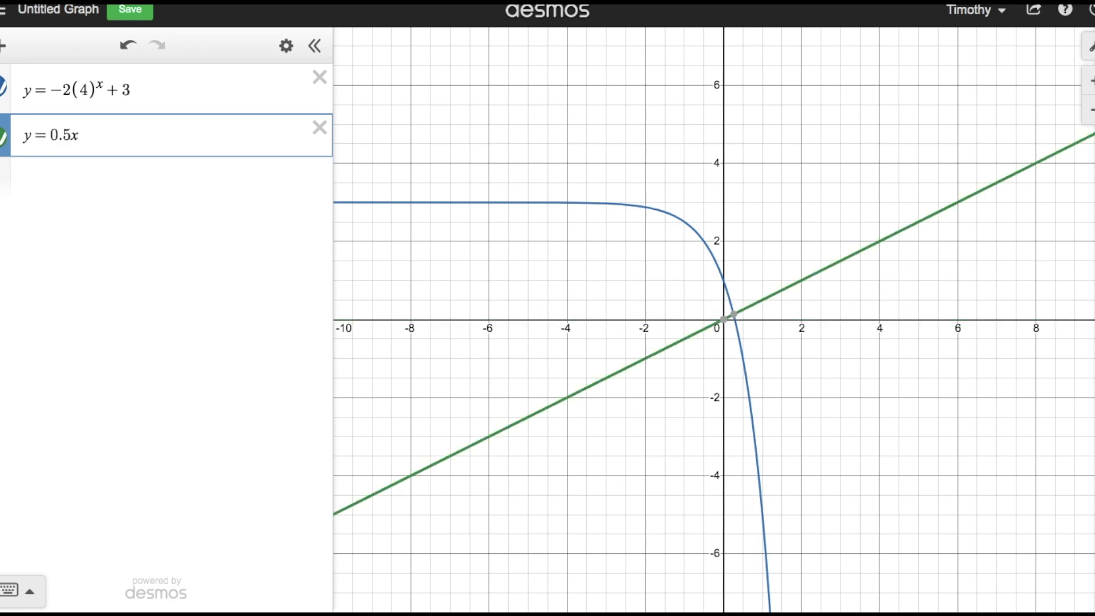
text(^2)
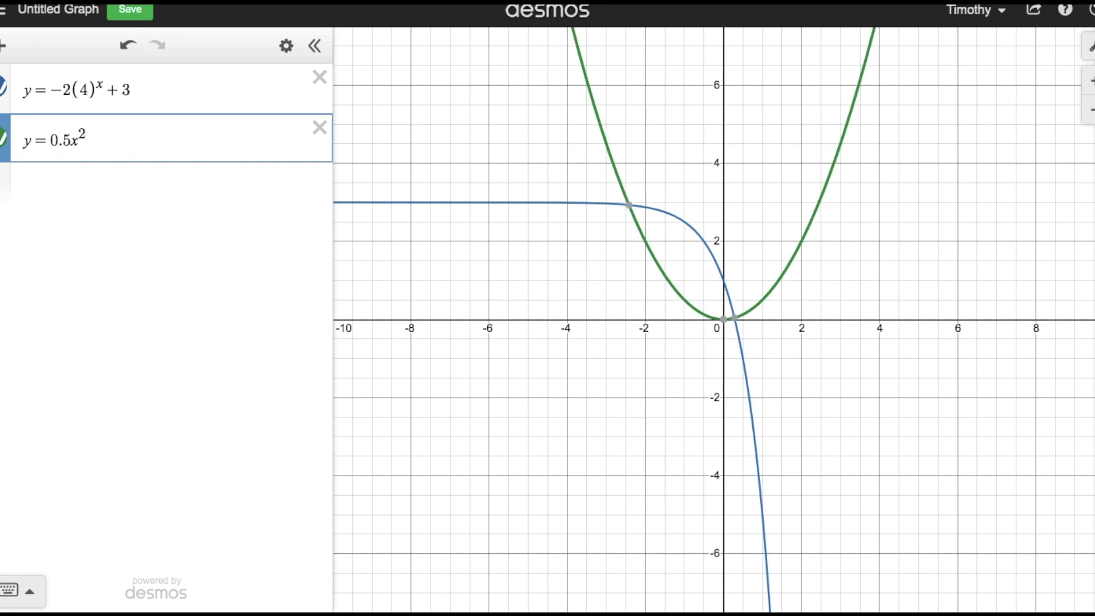
key(Right)
text(-2x)
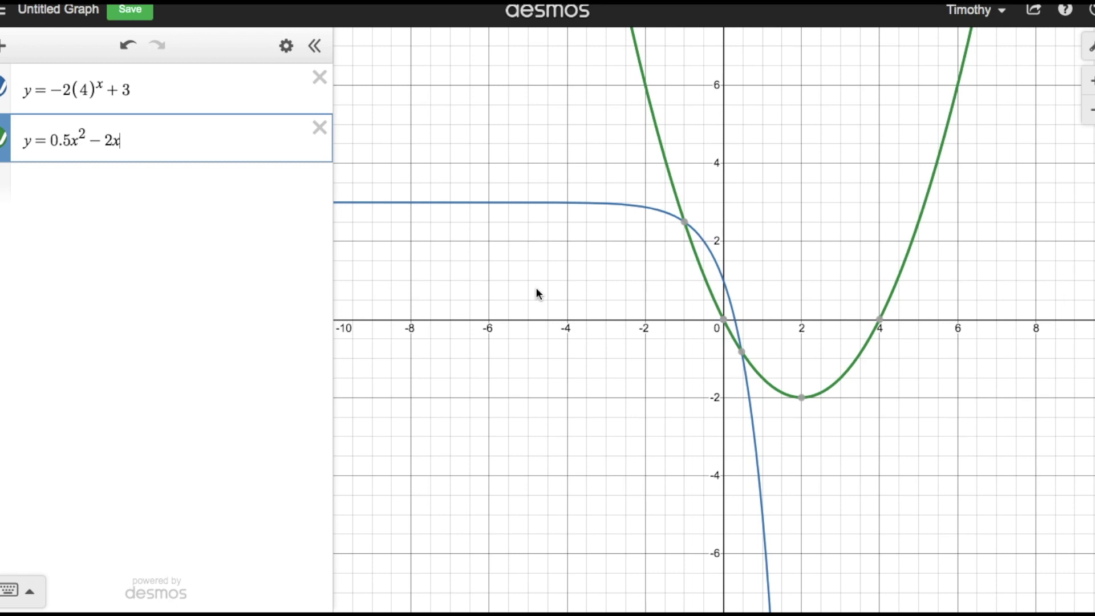
click(743, 353)
click(685, 223)
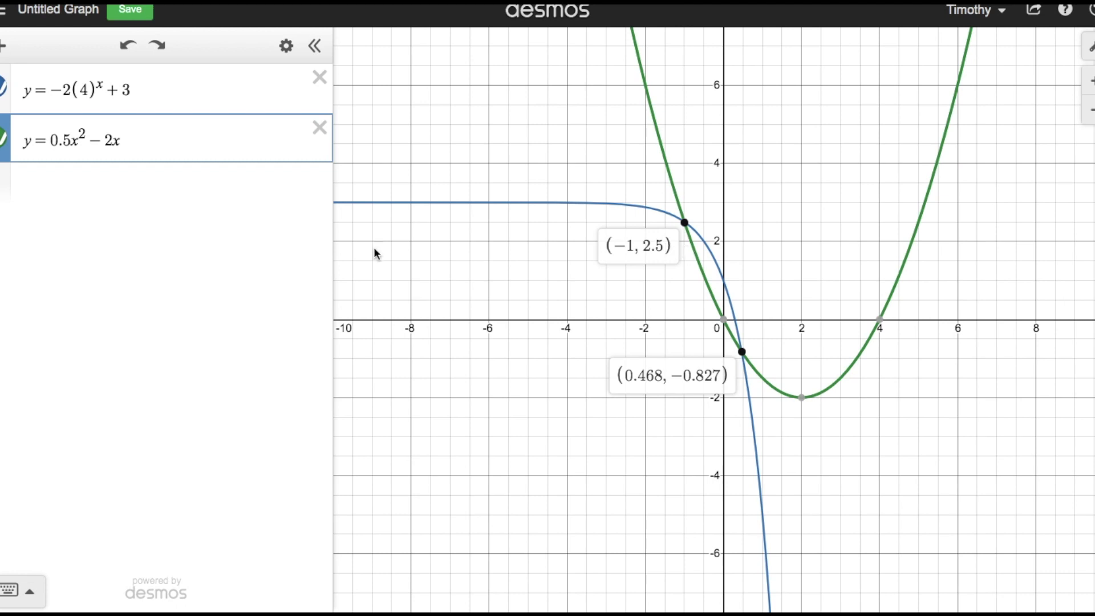
- Move 0.5x² − 2x from line 2 into line 1 to form 0.5x² − 2x = −2(4)^x + 3
drag(151, 138, 49, 136)
key(BackSpace)
drag(50, 92, 23, 92)
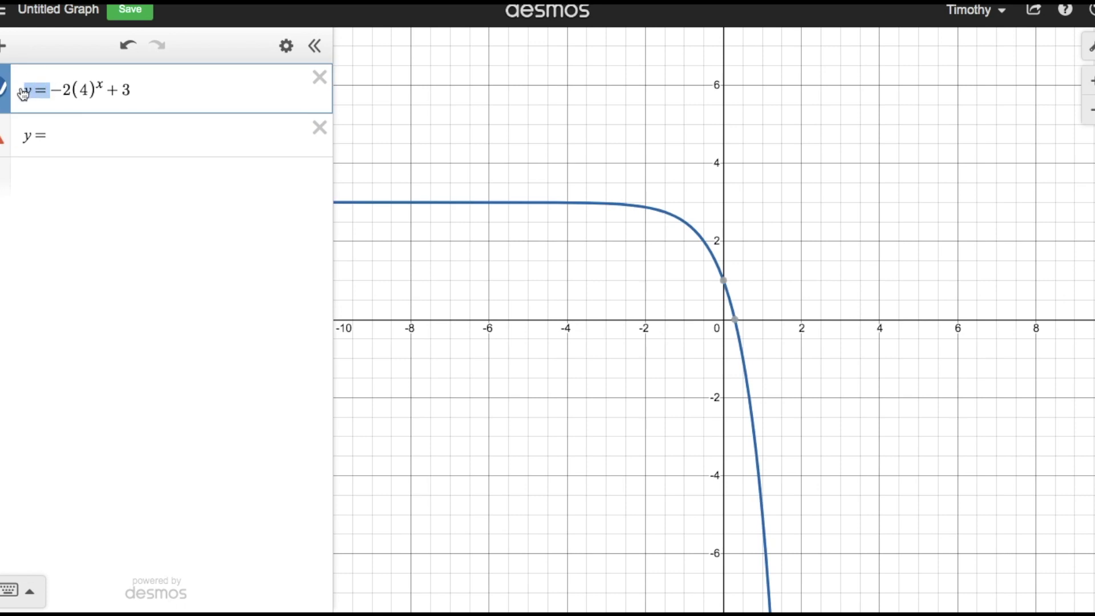
text(0.5x^2−2x)
text(=)
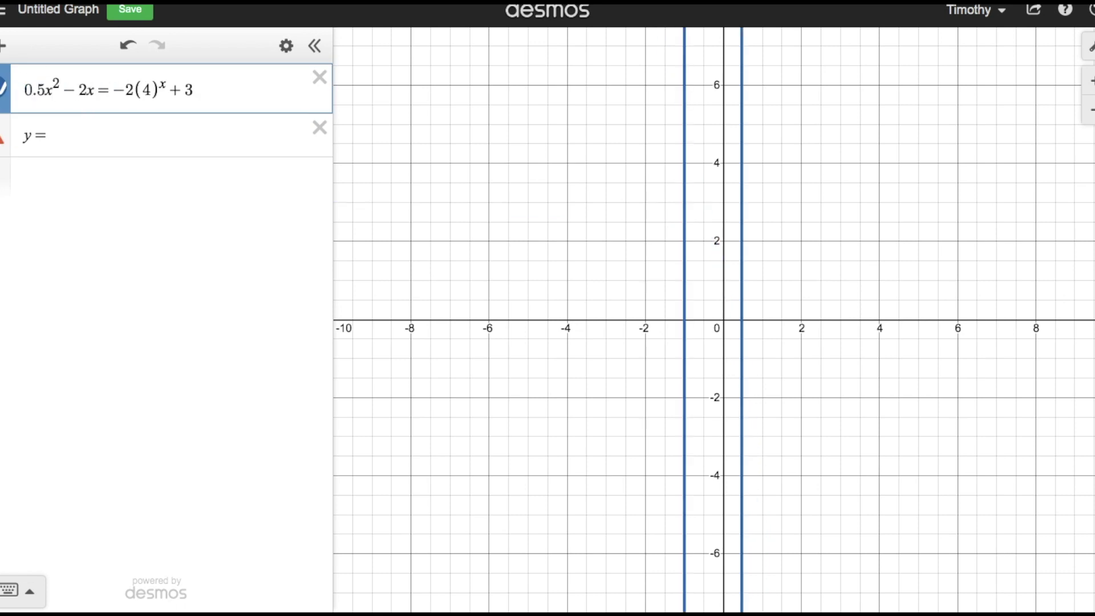
- Delete the now-empty second expression line
click(80, 135)
click(319, 128)
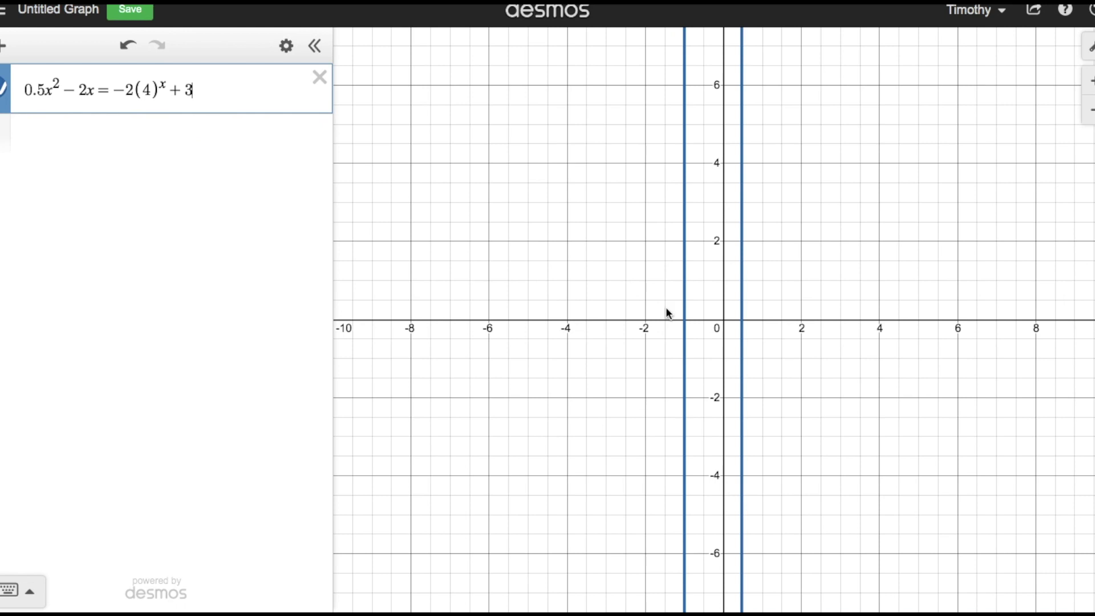
drag(684, 318, 681, 314)
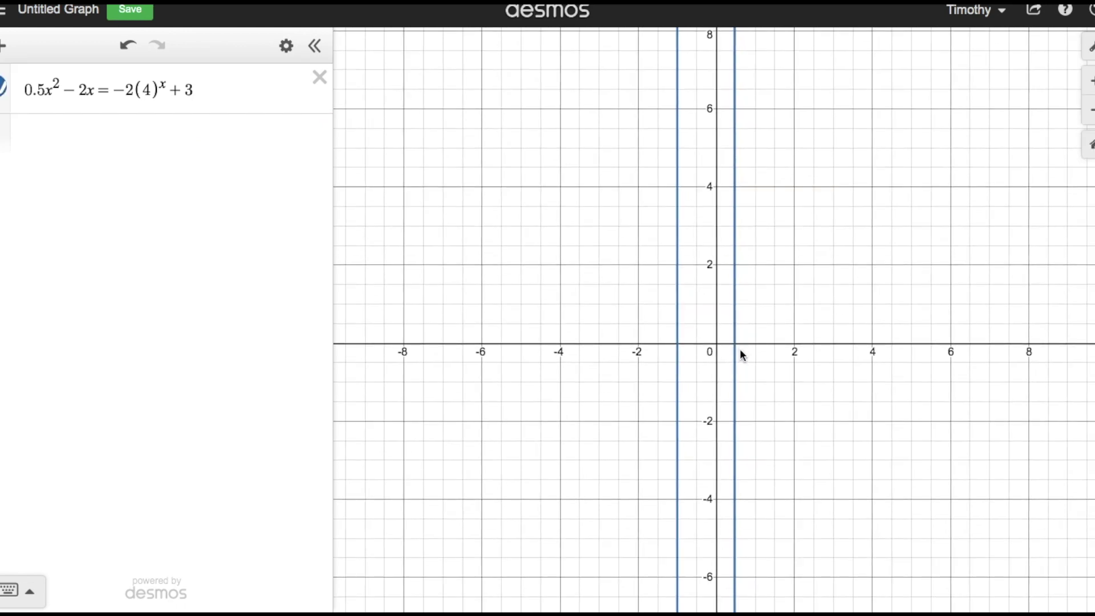